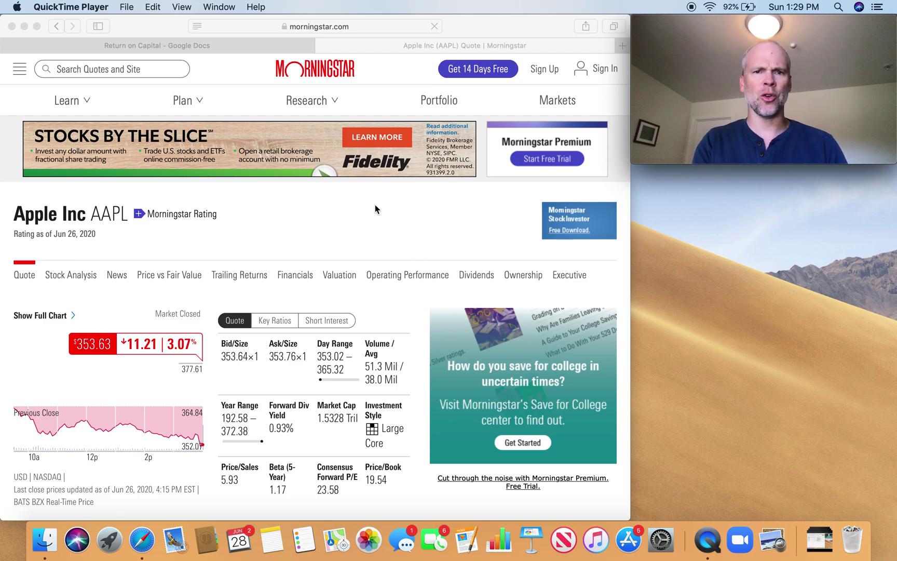
Step: Switch from Morningstar to the 'Return on Capital' Google Docs tab showing the AAPL 78.5% calculation
click(190, 48)
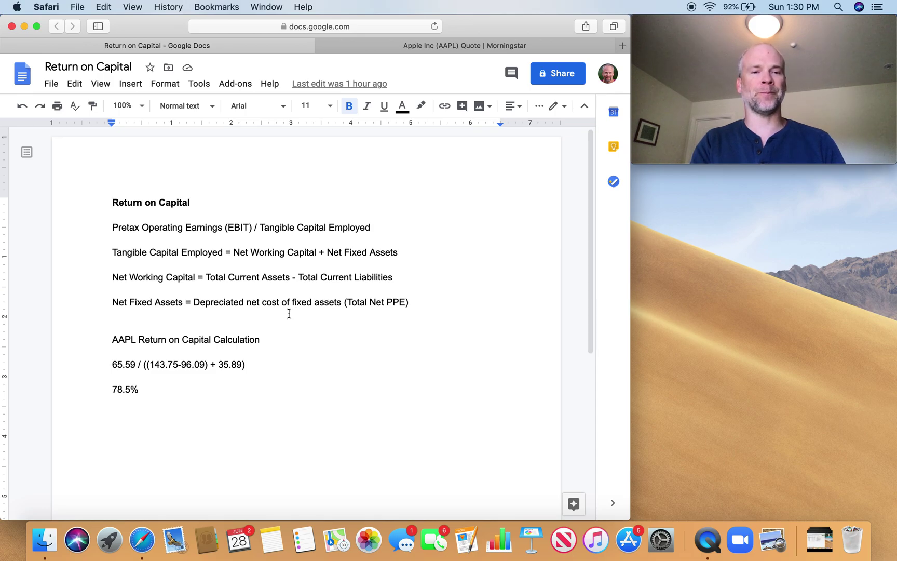
click(445, 48)
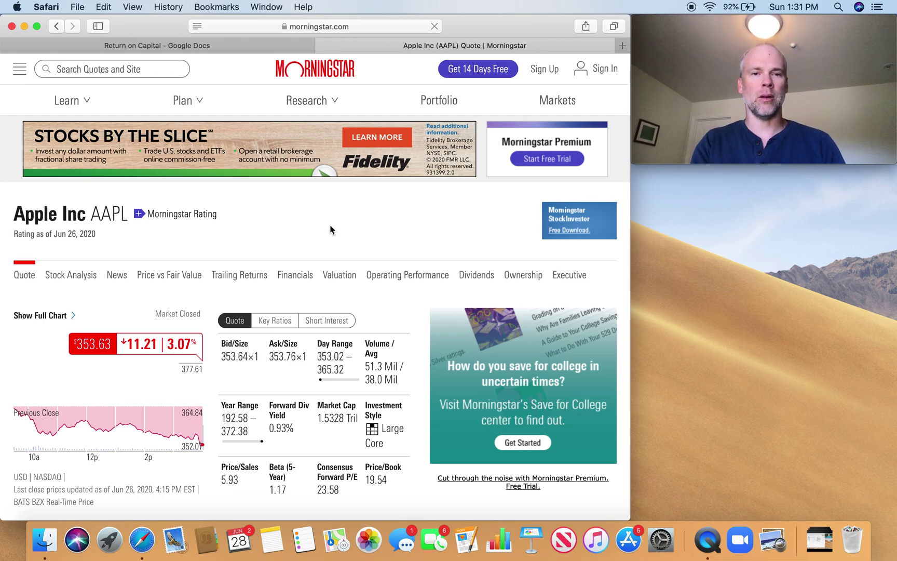
Step: Open Apple's Financials page on Morningstar
click(299, 276)
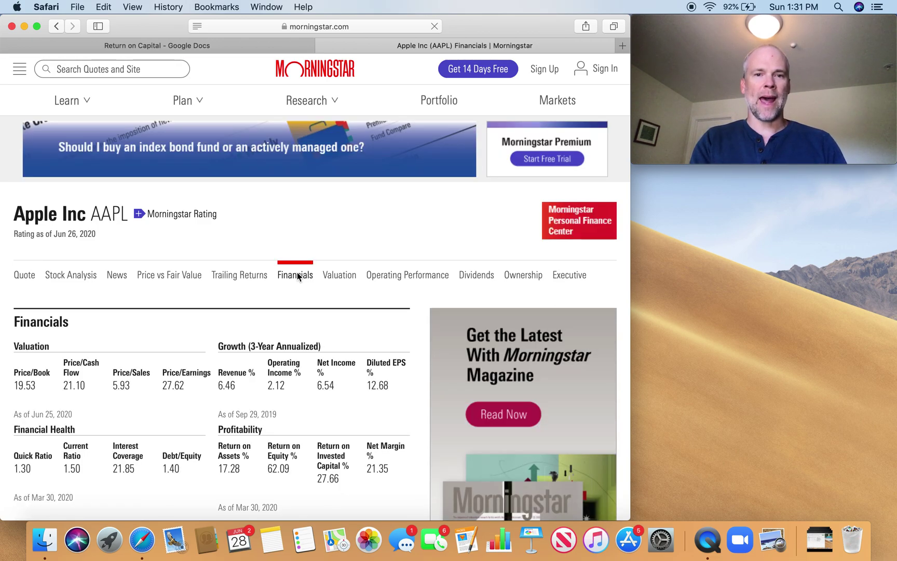
scroll(299, 275, down, 5)
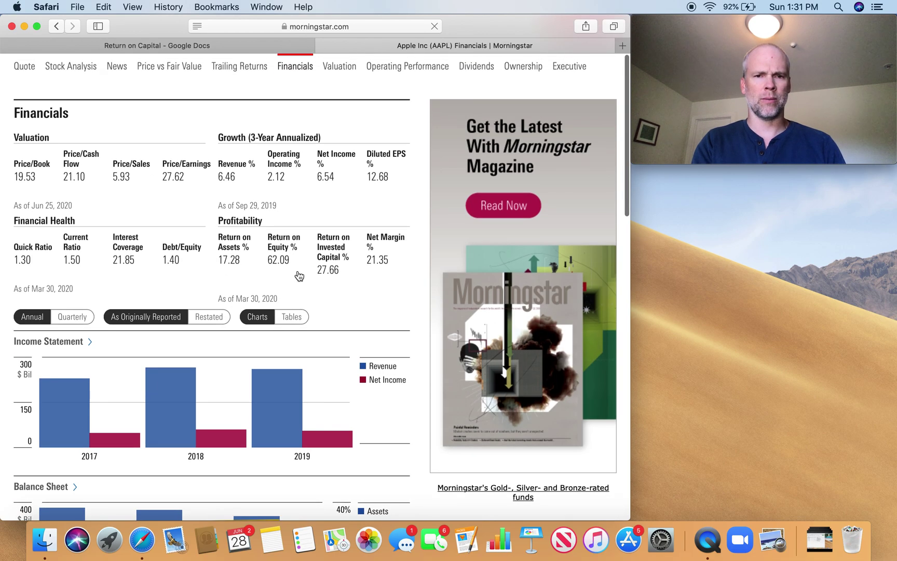
scroll(299, 275, up, 2)
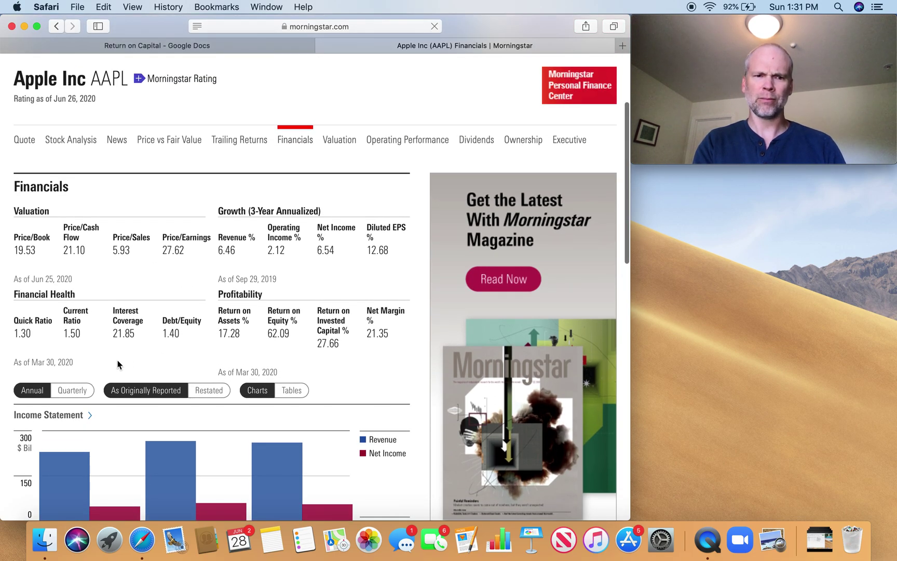
Step: Show the financials as tables and compare TTM operating income 65.59 with the document
click(286, 390)
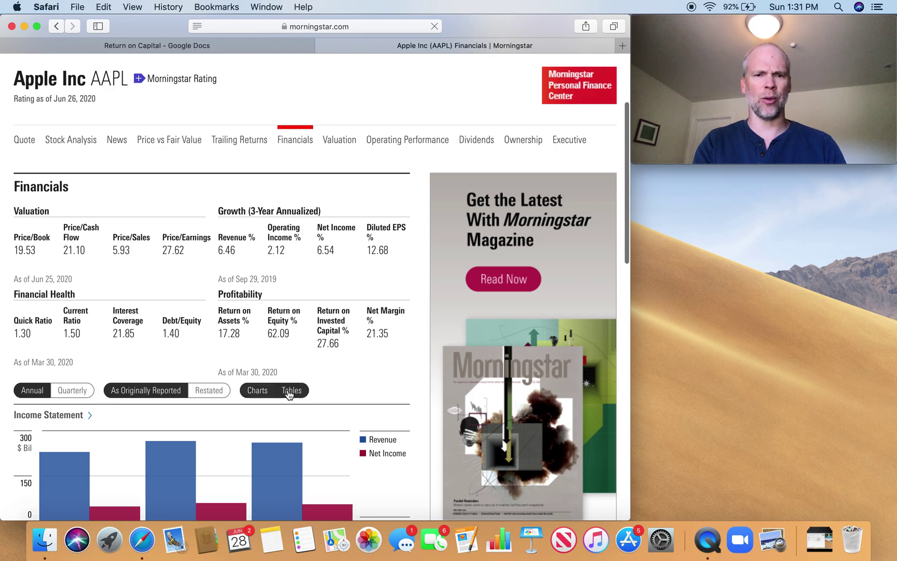
scroll(289, 395, down, 3)
scroll(289, 396, down, 2)
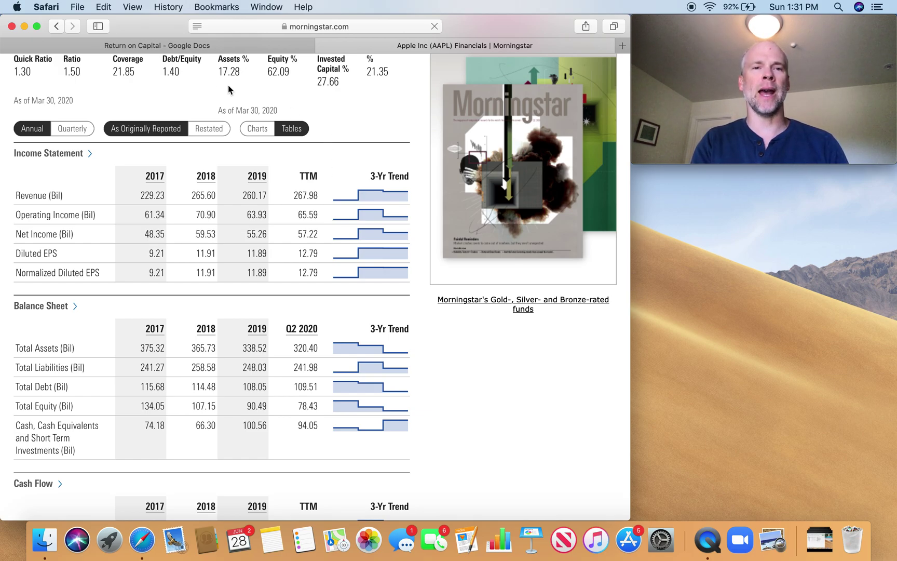
click(167, 47)
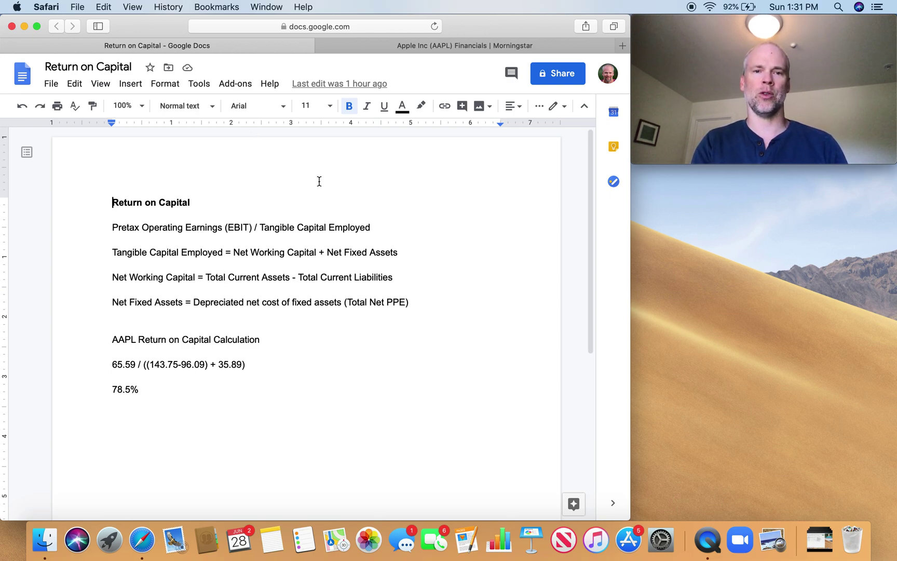
click(395, 46)
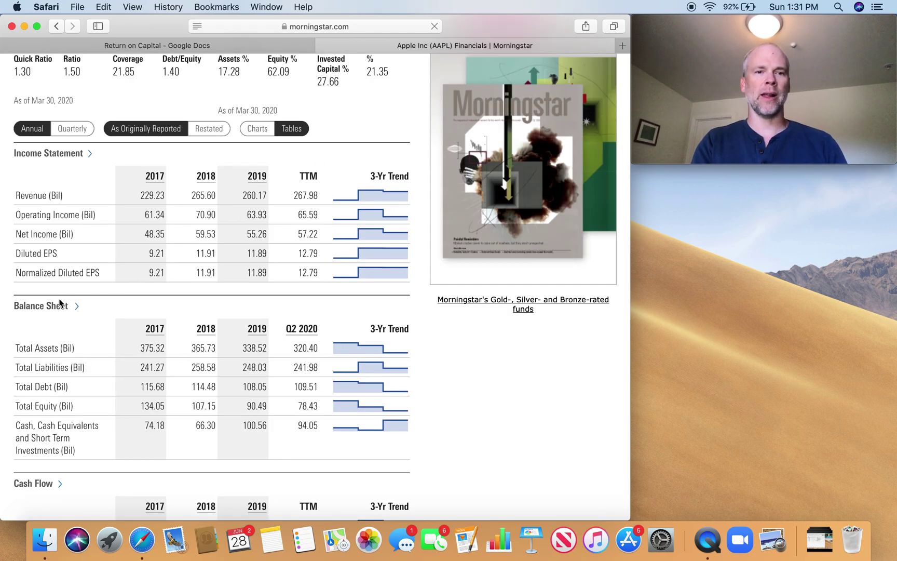
Step: Open Apple's detailed balance sheet on Morningstar
click(32, 308)
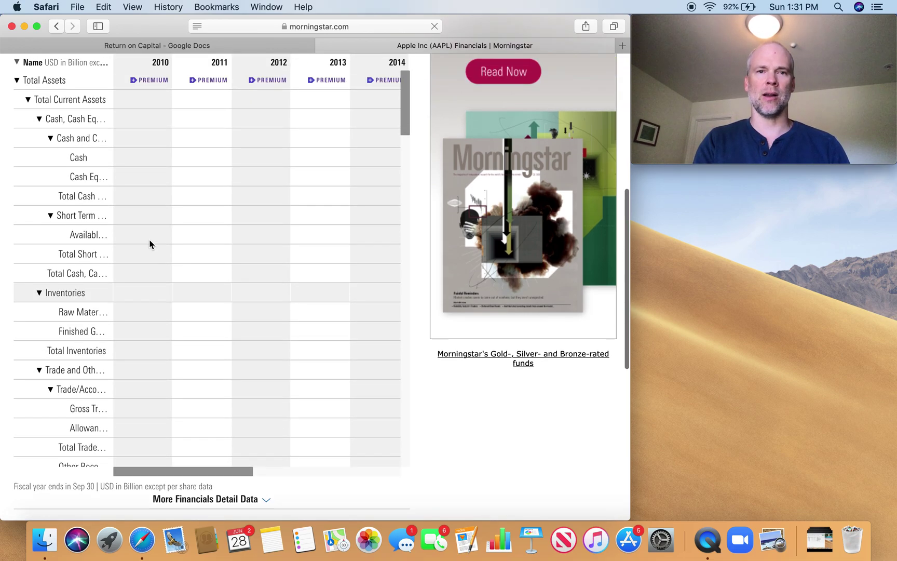
scroll(150, 244, up, 5)
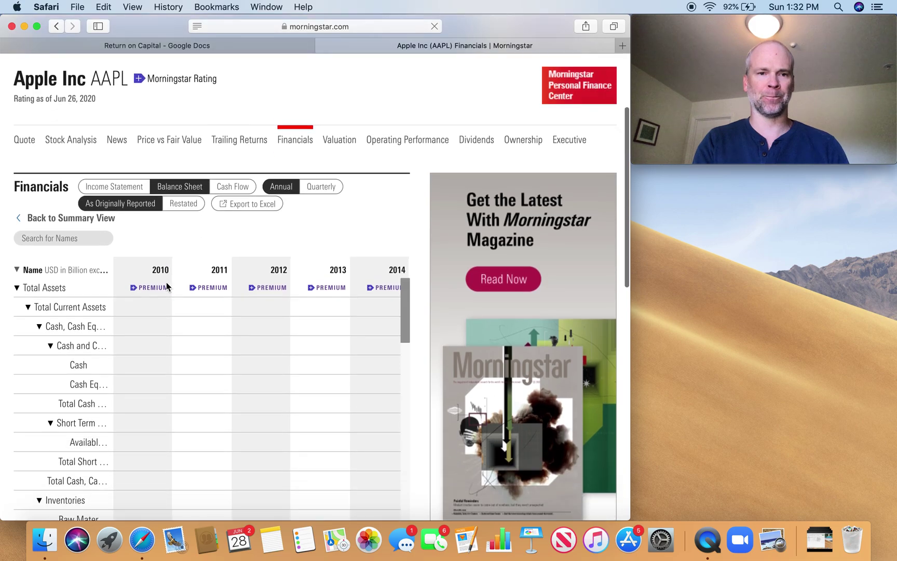
scroll(166, 284, down, 2)
scroll(215, 332, right, 8)
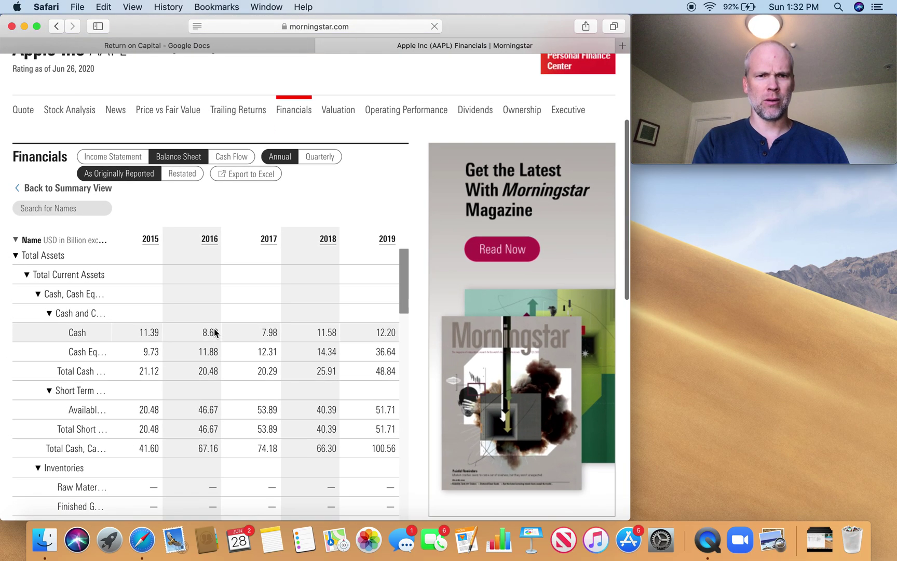
scroll(213, 324, up, 1)
Step: Switch the balance sheet to quarterly figures, widen the row names, and find Q2 2020 Total Current Assets of 143.75
click(316, 160)
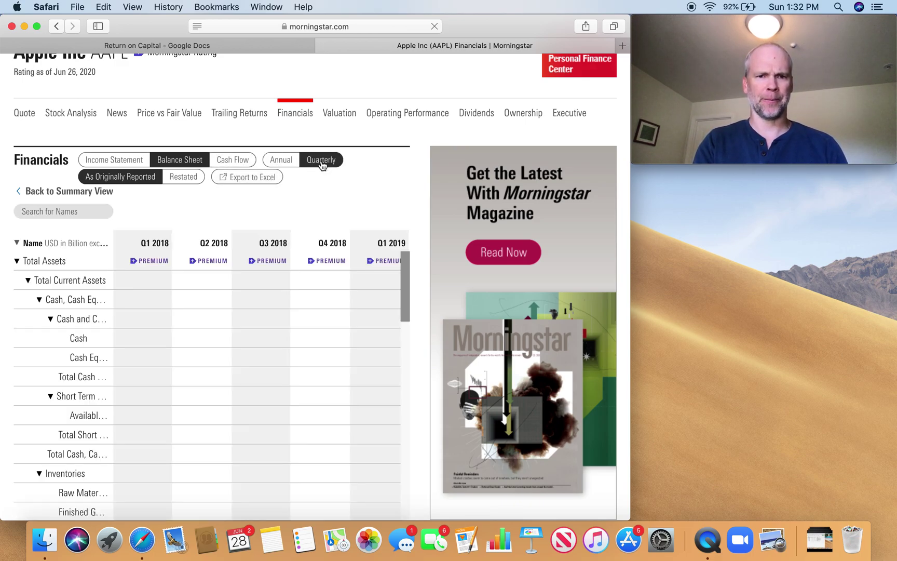
scroll(286, 367, right, 2)
scroll(283, 368, right, 5)
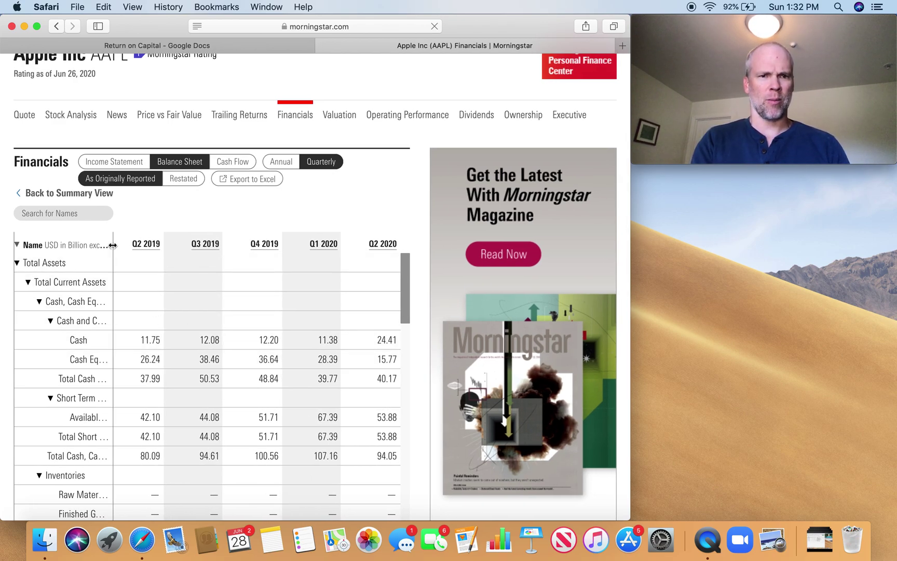
mouse_move(242, 245)
mouse_down()
mouse_move(202, 252)
mouse_move(228, 252)
mouse_up()
scroll(263, 311, up, 2)
scroll(262, 304, down, 2)
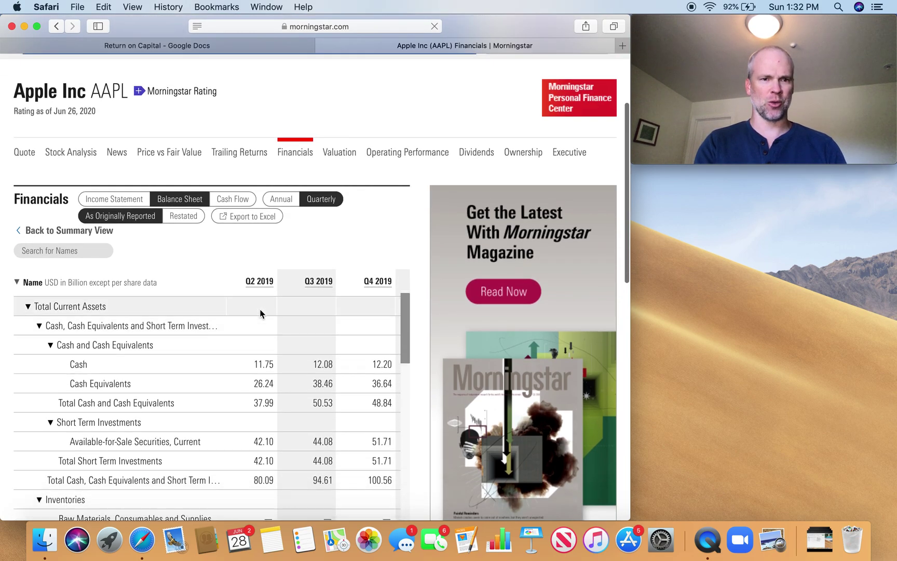
scroll(262, 302, down, 2)
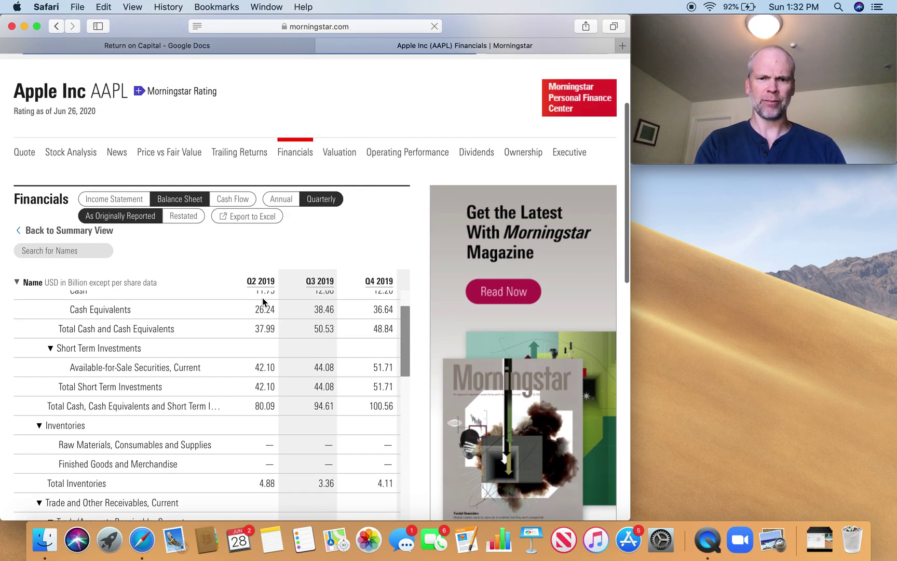
scroll(342, 173, down, 5)
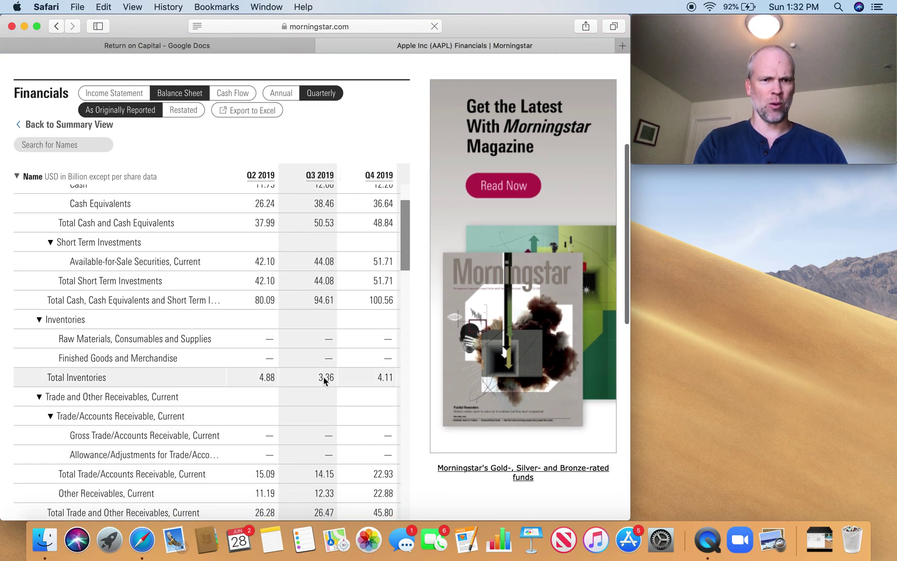
scroll(322, 376, down, 7)
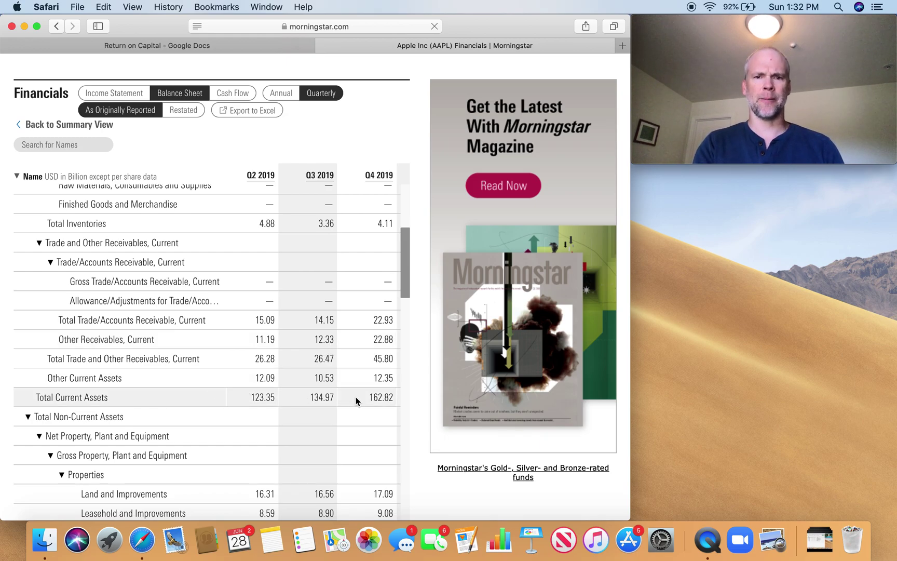
scroll(365, 403, right, 3)
scroll(365, 403, up, 1)
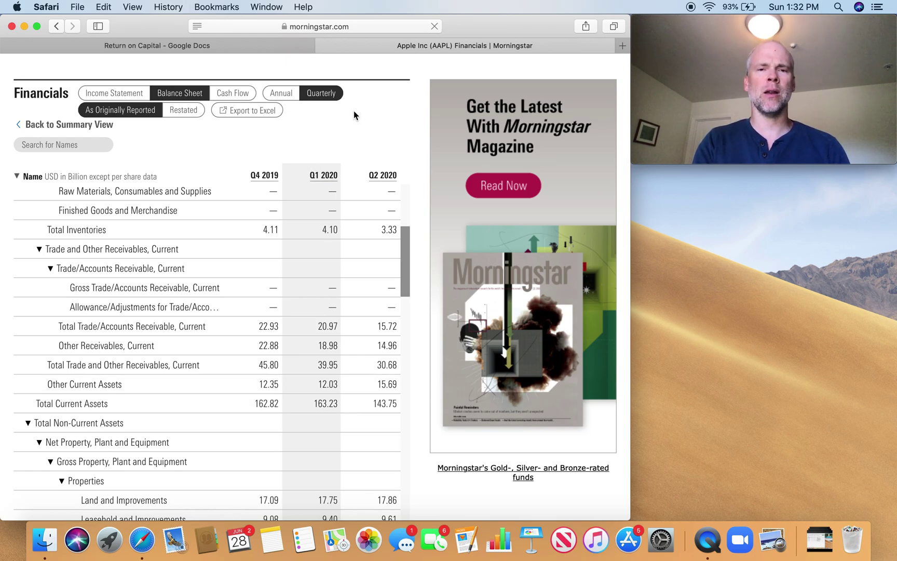
Step: Find Q2 2020 Total Current Liabilities of 96.09 on the balance sheet and check it against the document
click(208, 47)
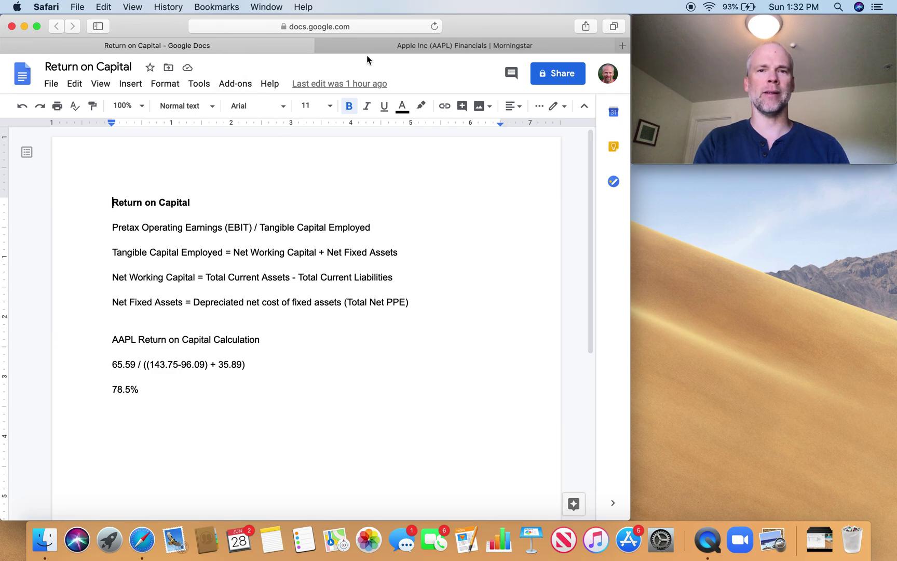
click(384, 47)
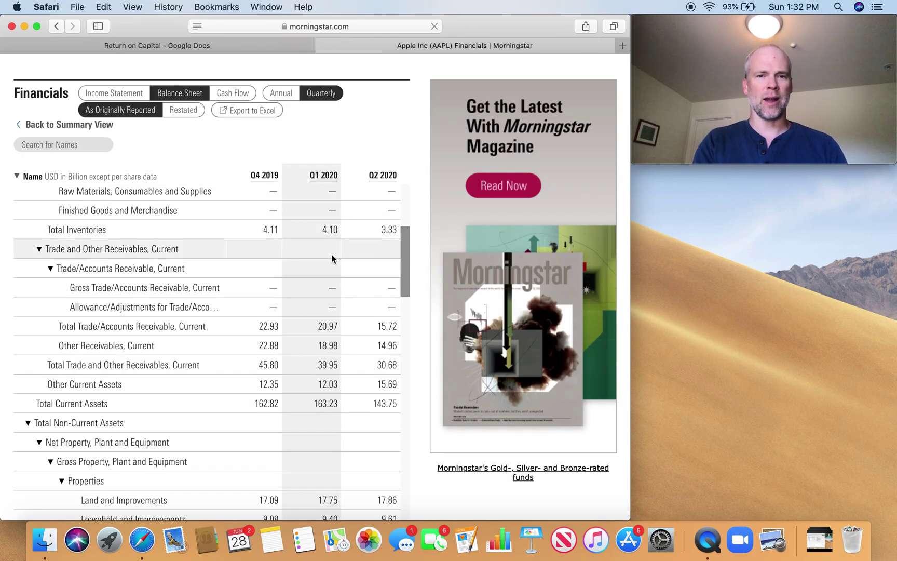
scroll(249, 299, down, 10)
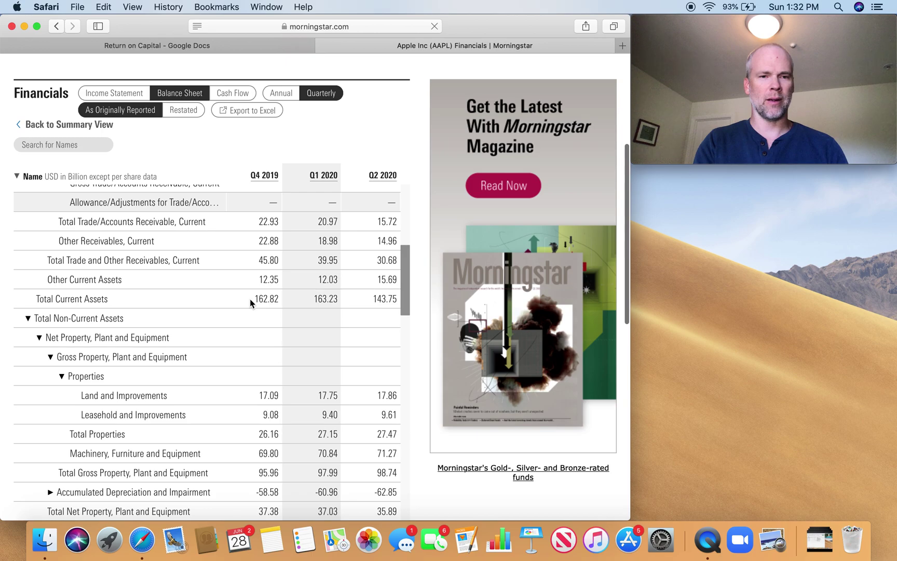
scroll(249, 299, down, 3)
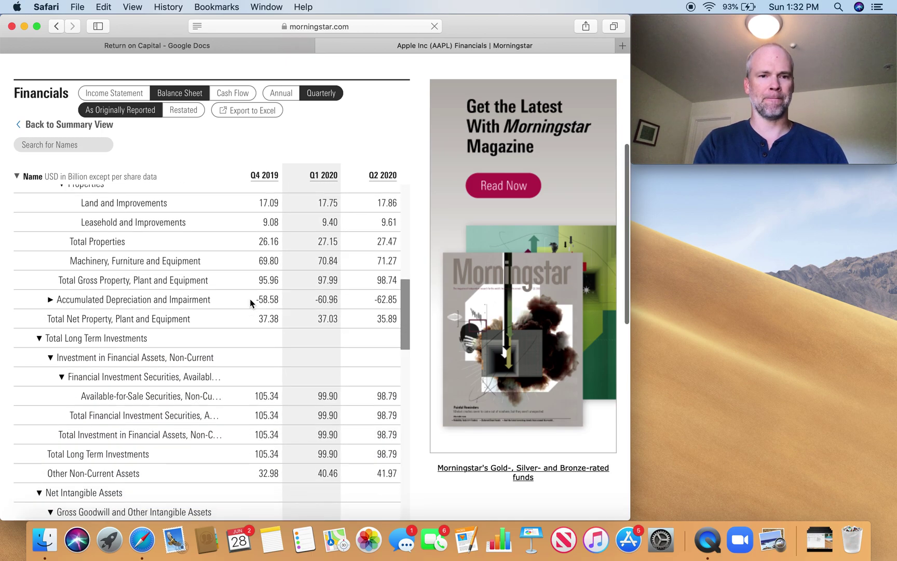
scroll(250, 303, down, 10)
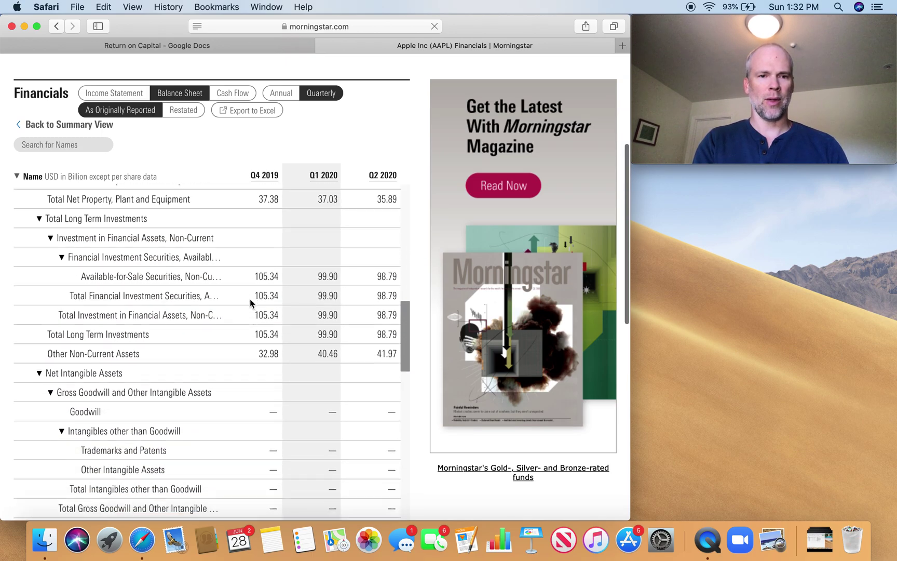
scroll(253, 298, down, 3)
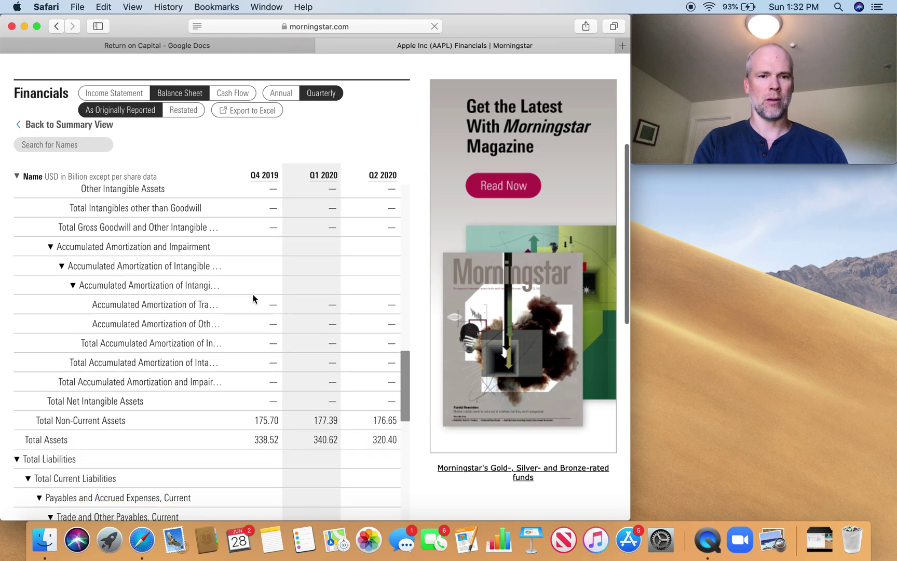
scroll(253, 298, down, 10)
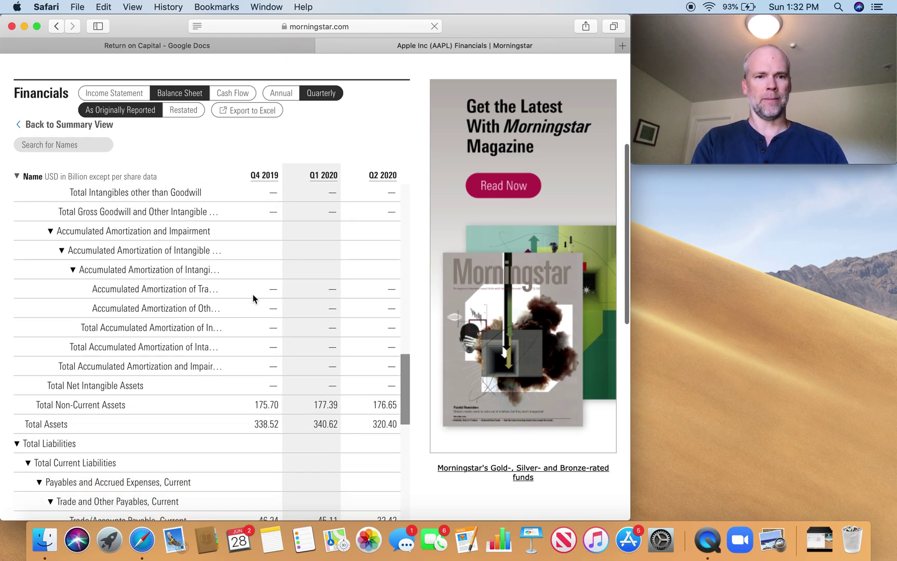
scroll(256, 292, down, 6)
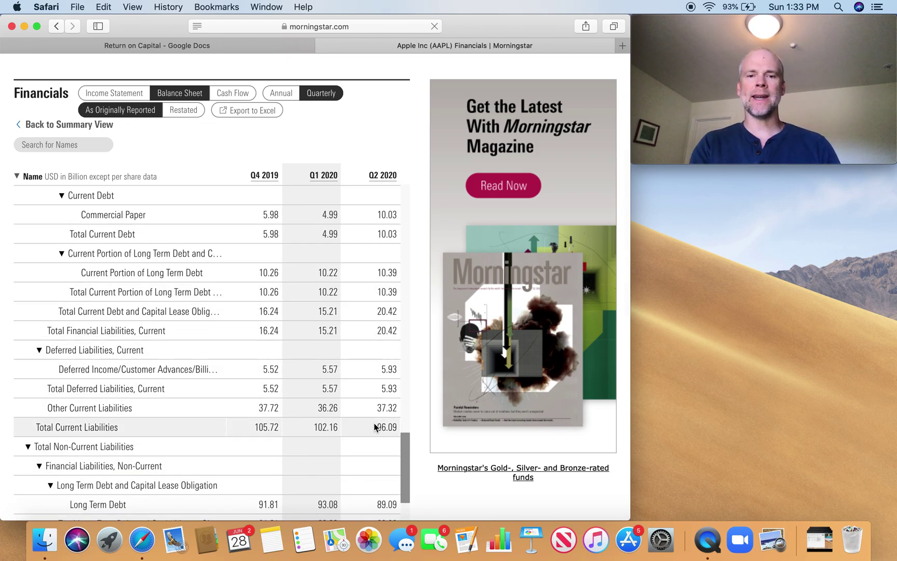
click(227, 48)
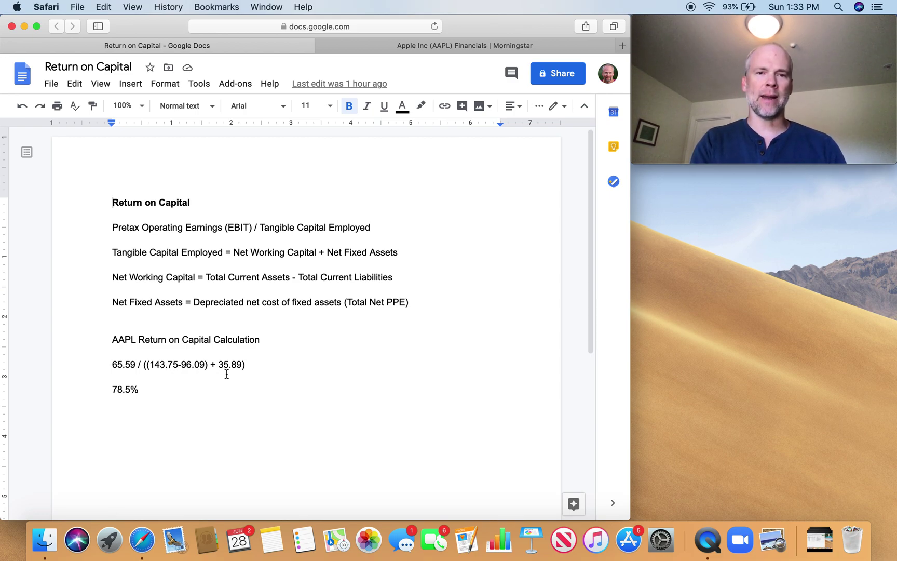
Step: Find Q2 2020 Total Net Property, Plant and Equipment of 35.89 and check it against the document
click(427, 45)
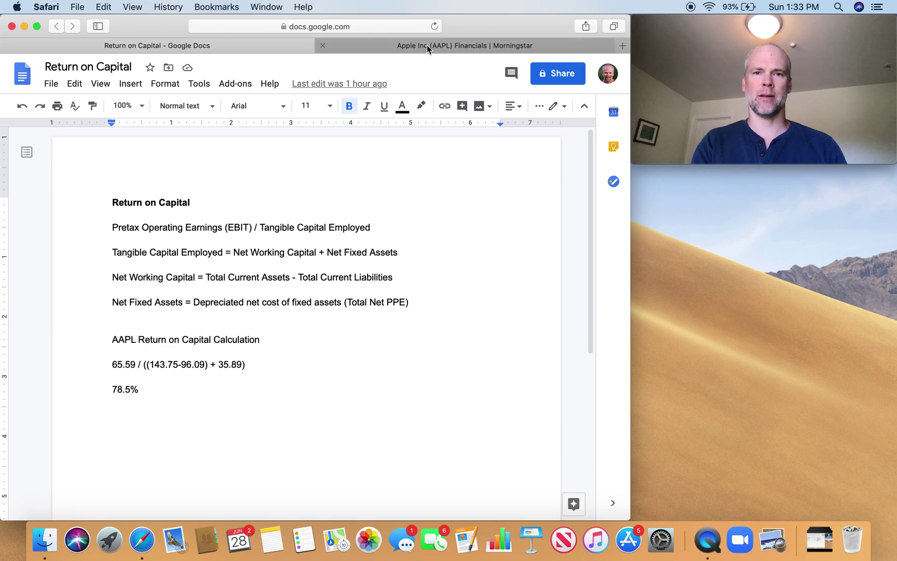
scroll(292, 296, up, 4)
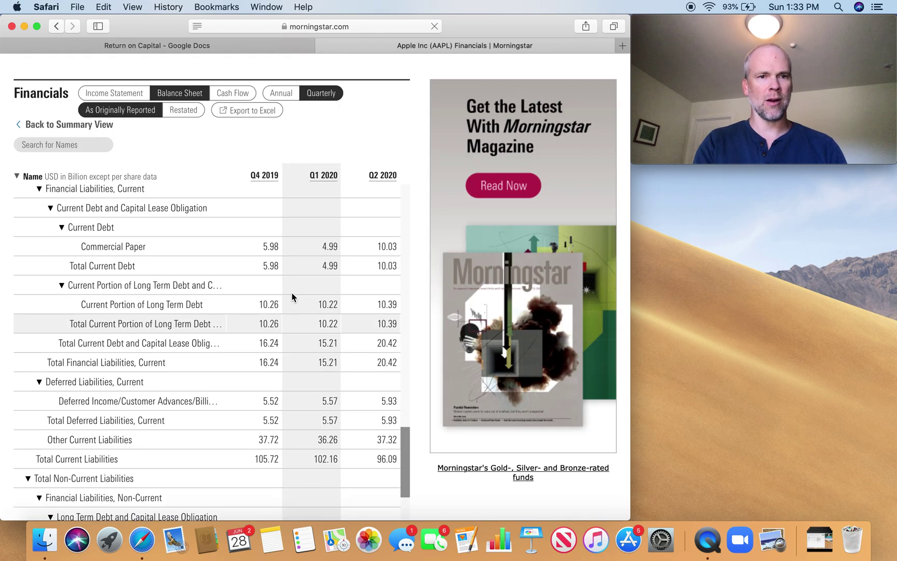
scroll(292, 297, up, 10)
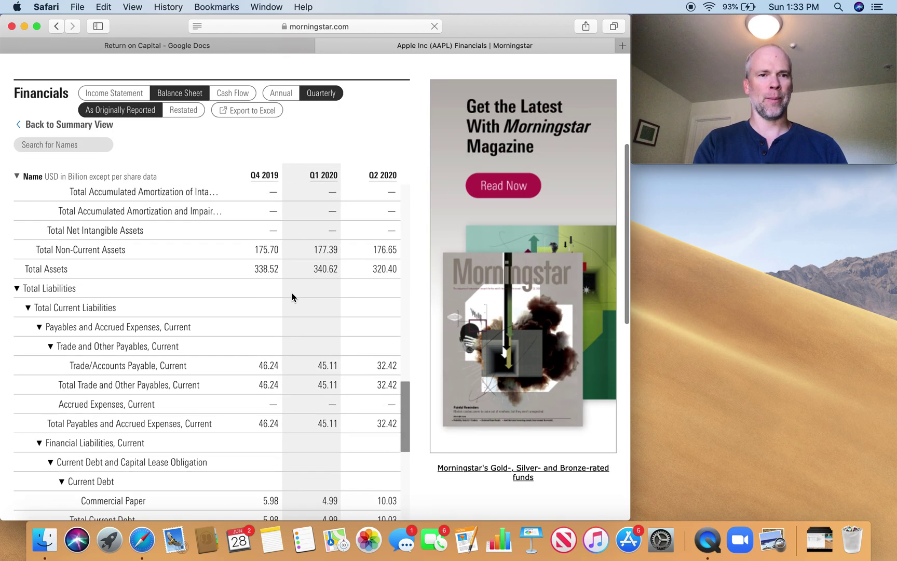
scroll(292, 297, up, 4)
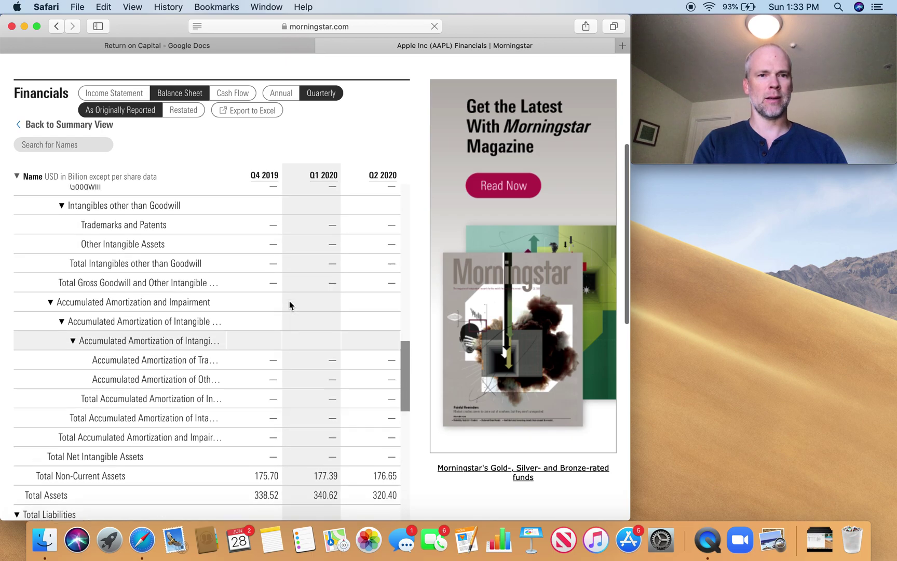
scroll(289, 302, up, 6)
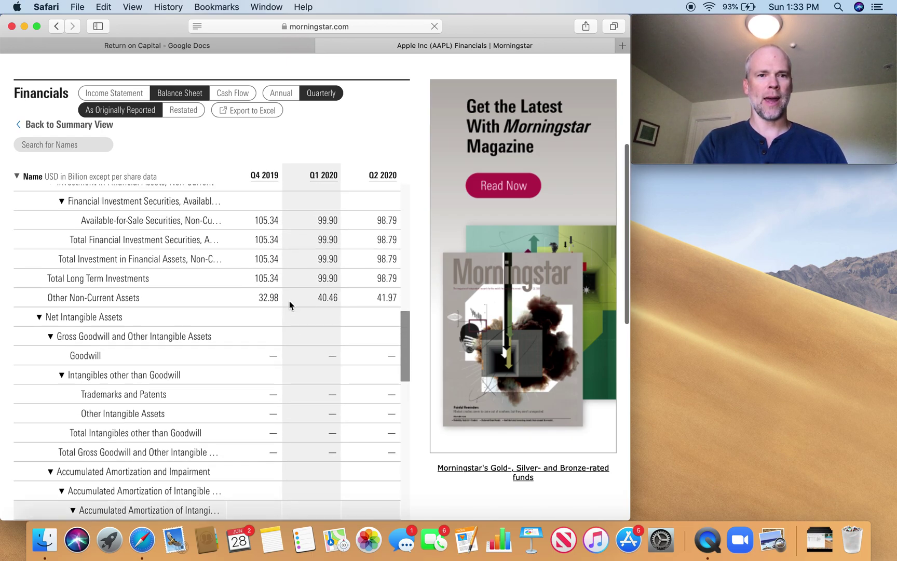
scroll(290, 305, up, 4)
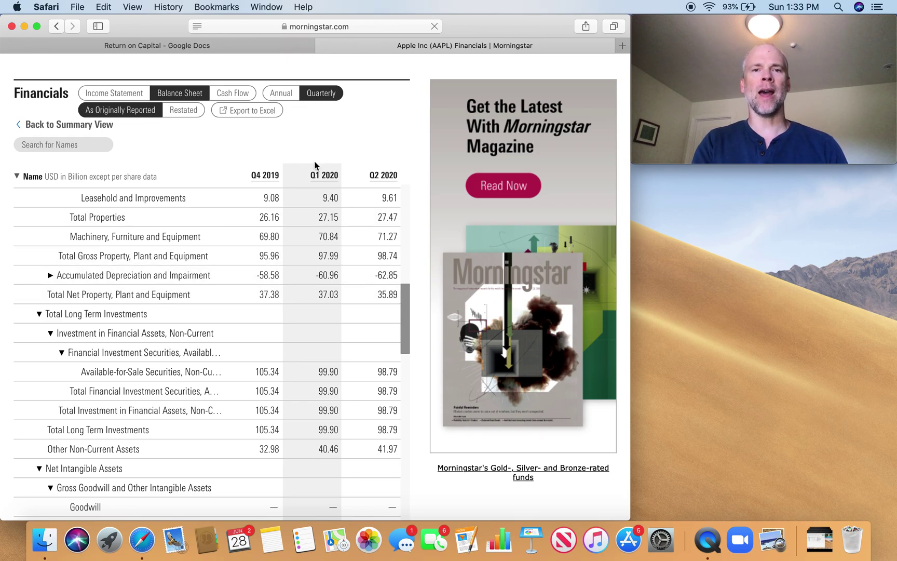
click(189, 49)
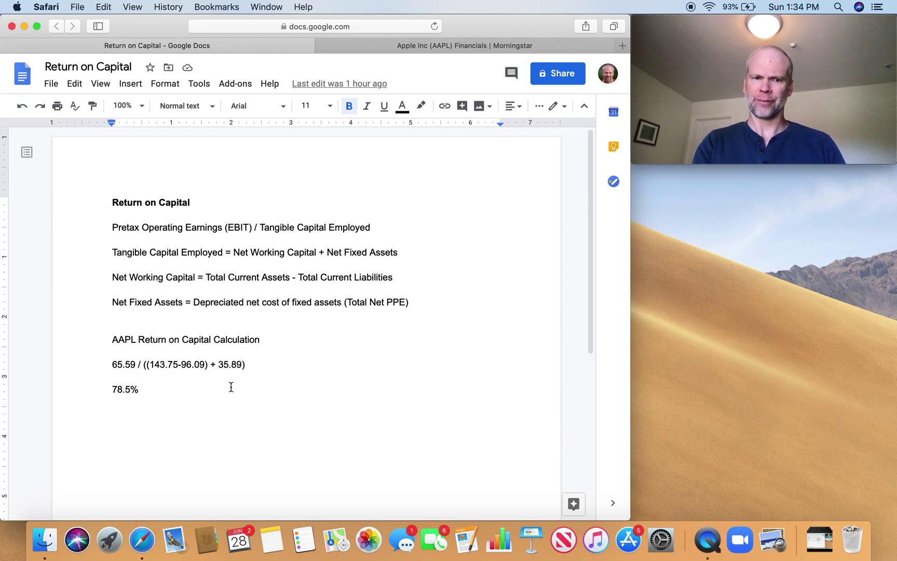
click(166, 389)
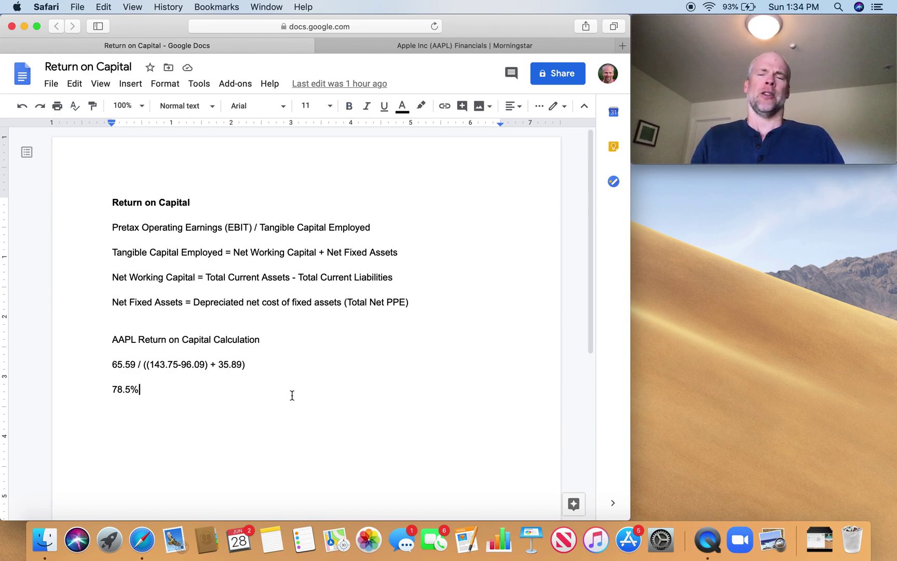